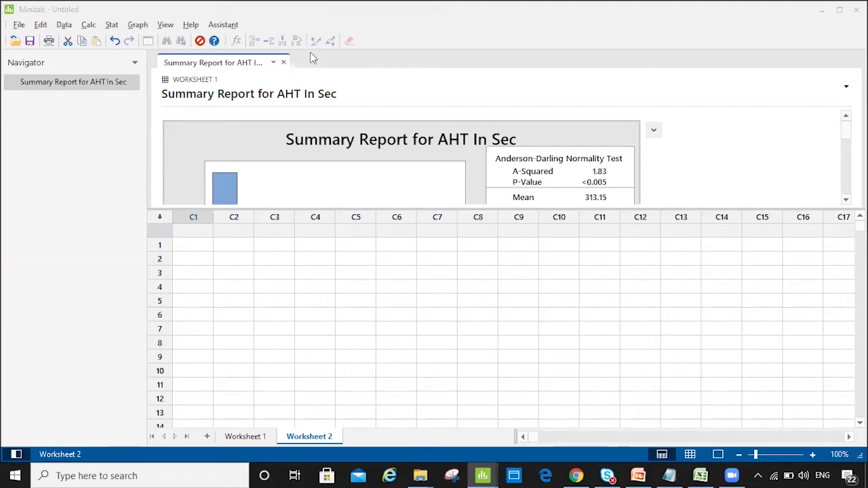
Browse the File menu's New submenu, then move across to the Edit menu
{"action": "left_click", "coordinate": [20, 25]}
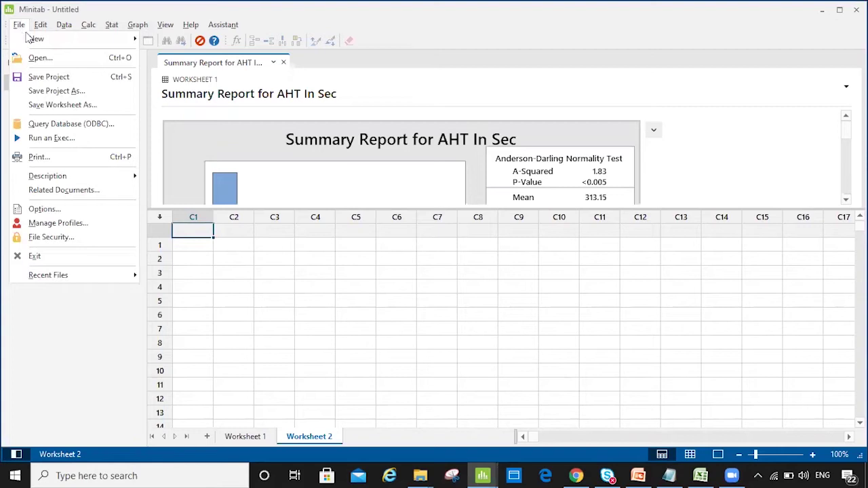
{"action": "mouse_move", "coordinate": [32, 39]}
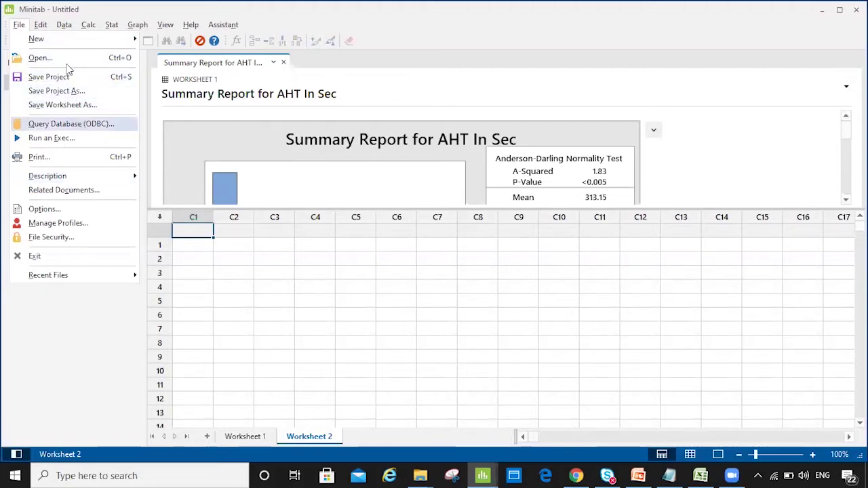
{"action": "mouse_move", "coordinate": [40, 25]}
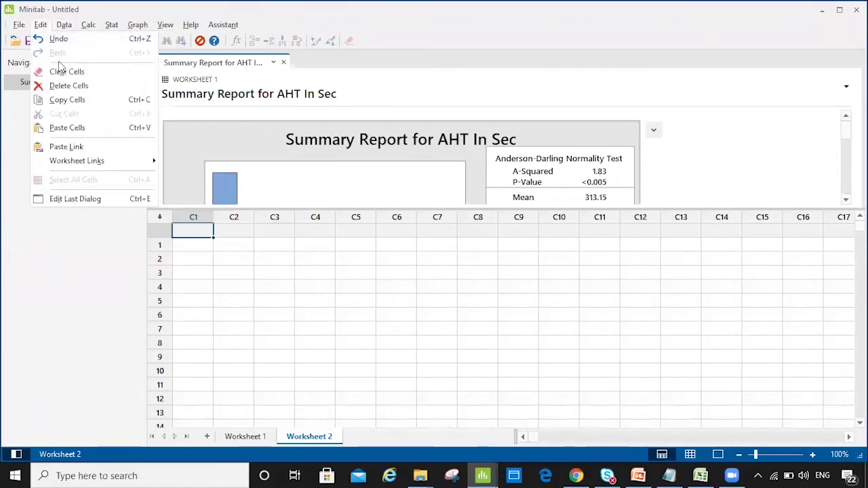
Look through Stat's Basic Statistics and ANOVA submenus, ending on the Graph menu
{"action": "mouse_move", "coordinate": [89, 26]}
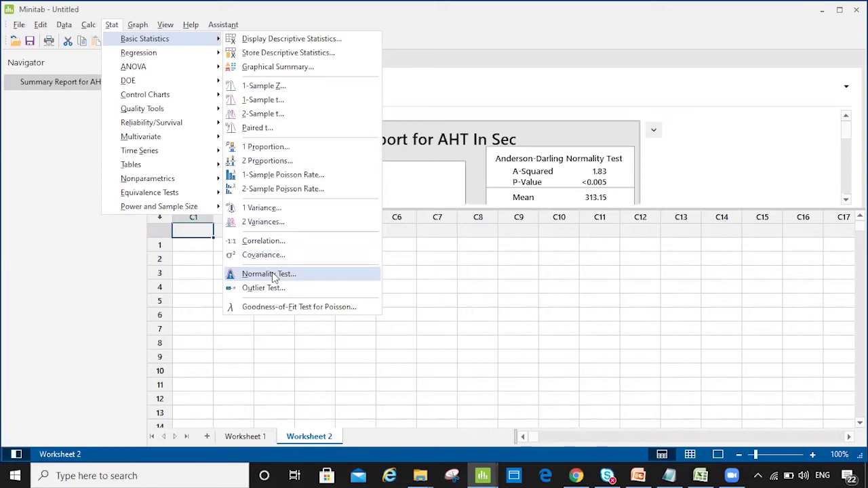
{"action": "mouse_move", "coordinate": [155, 54]}
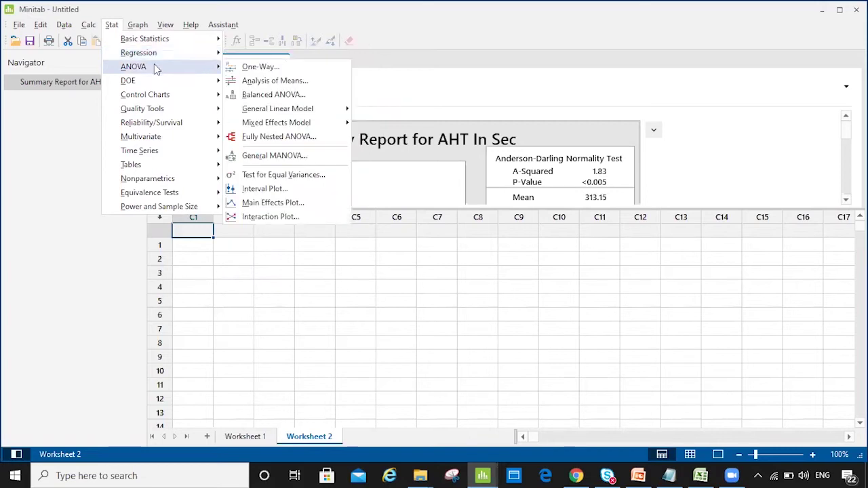
{"action": "mouse_move", "coordinate": [157, 111]}
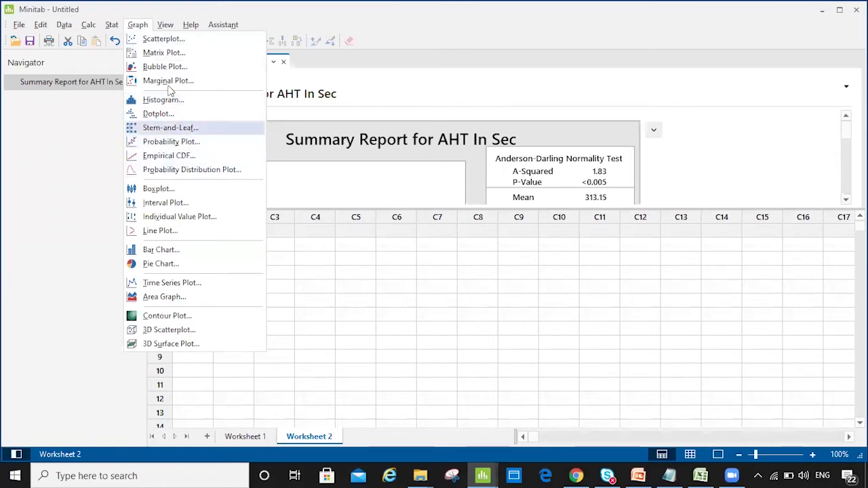
Browse the Graph, View, Help and Data menus, selecting cells C2 and C4, then dismiss the menus
{"action": "mouse_move", "coordinate": [165, 25]}
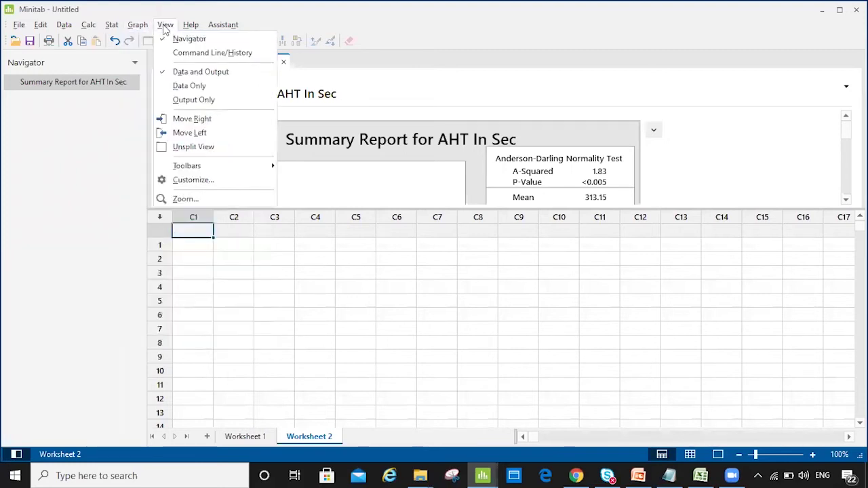
{"action": "mouse_move", "coordinate": [226, 27]}
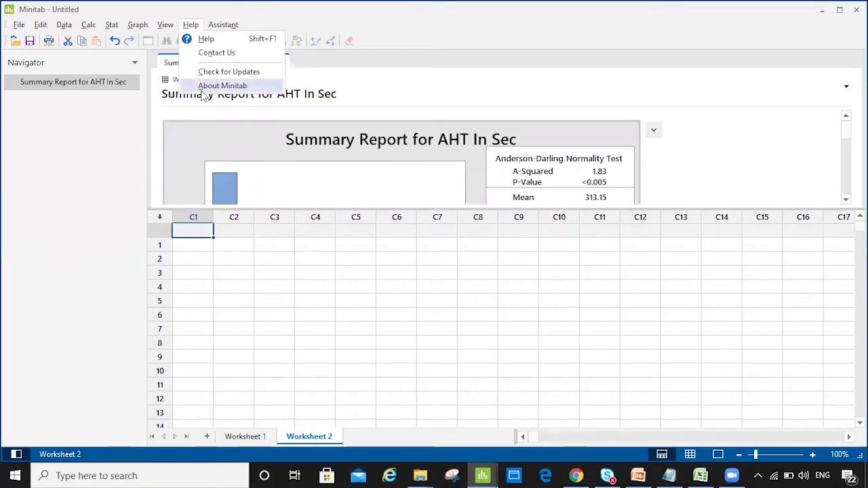
{"action": "left_click", "coordinate": [233, 243]}
{"action": "left_click", "coordinate": [165, 25]}
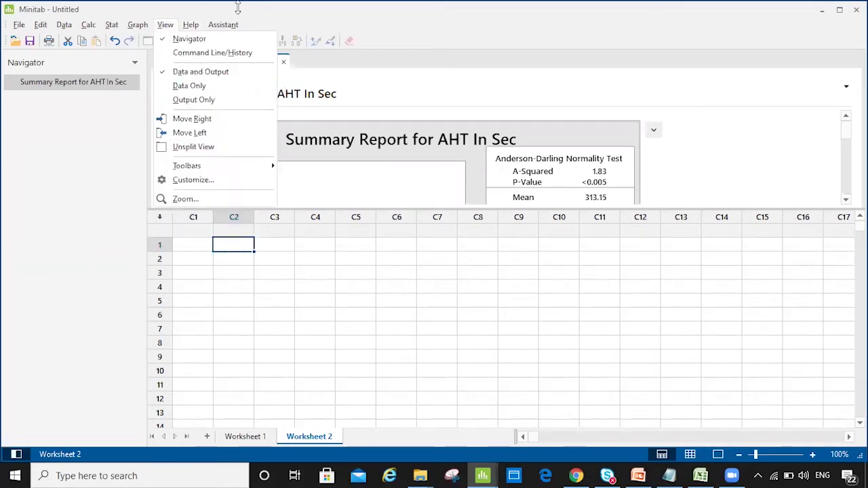
{"action": "left_click", "coordinate": [330, 314]}
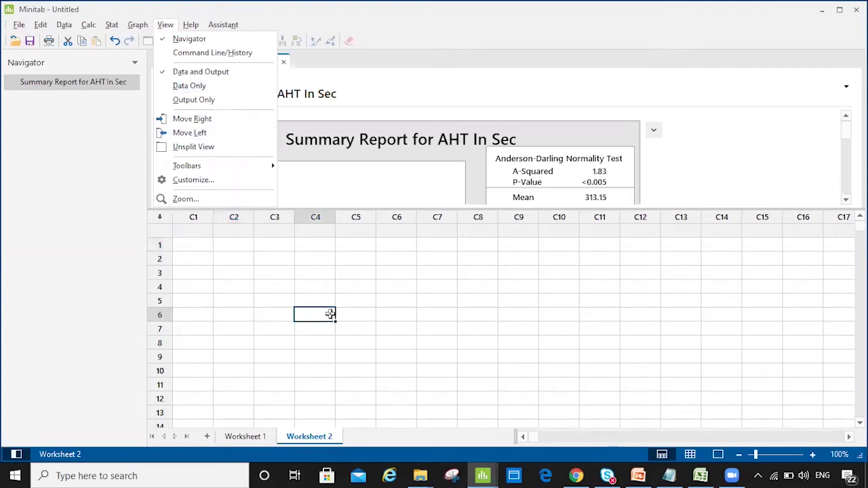
{"action": "key", "text": "alt+d"}
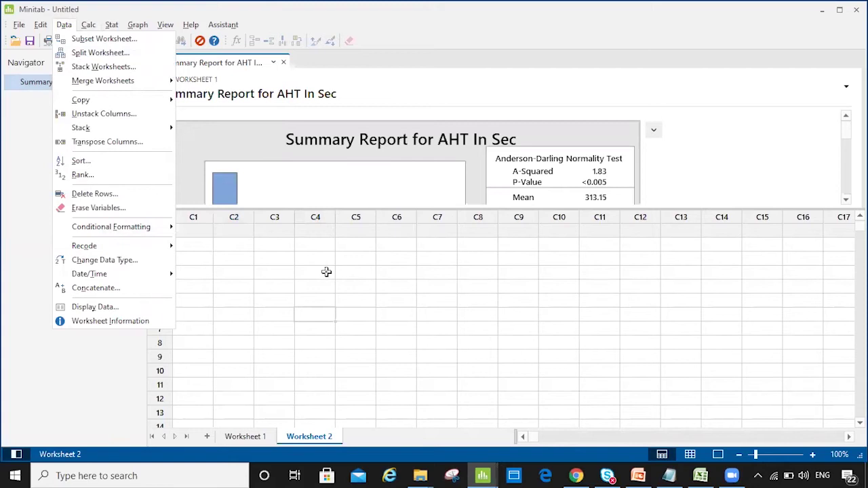
{"action": "key", "text": "Escape"}
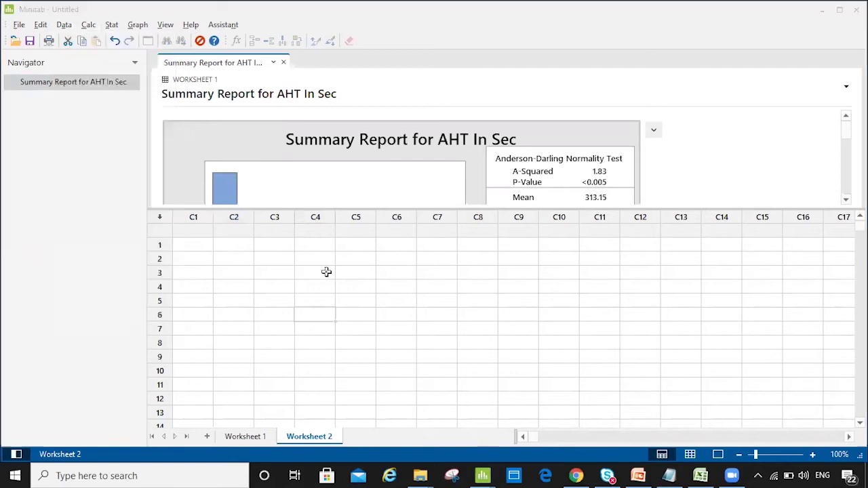
{"action": "left_click", "coordinate": [146, 42]}
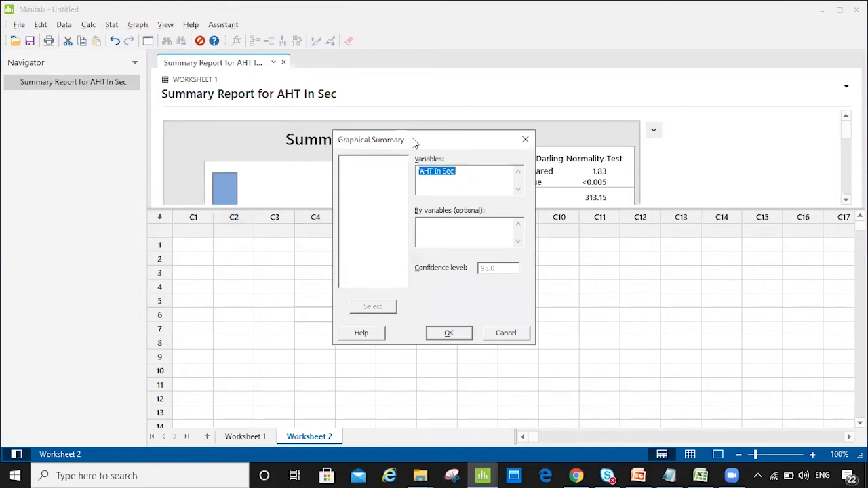
{"action": "left_click", "coordinate": [525, 139]}
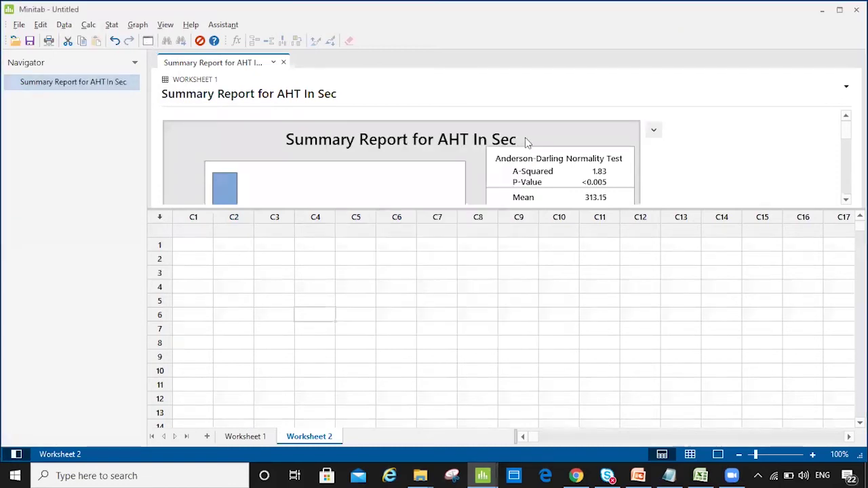
Look through the Graph, Data and Stat menus, selecting cells in columns C5 and C6
{"action": "left_click", "coordinate": [138, 25]}
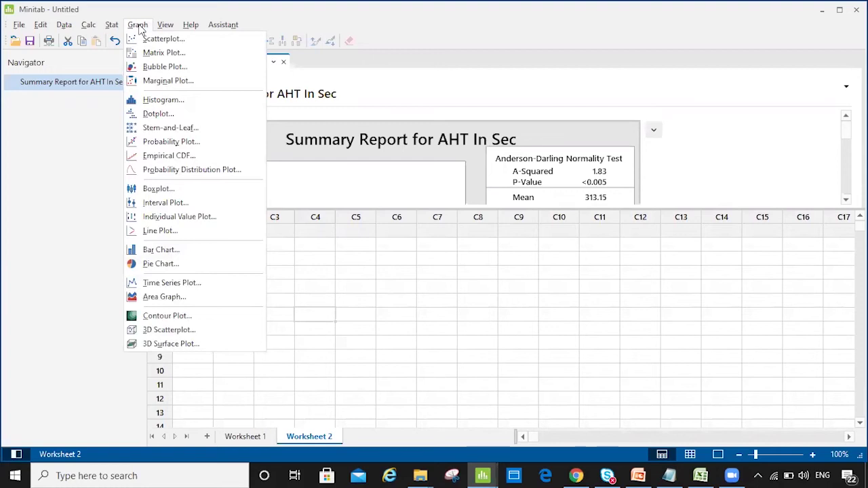
{"action": "left_click", "coordinate": [349, 289]}
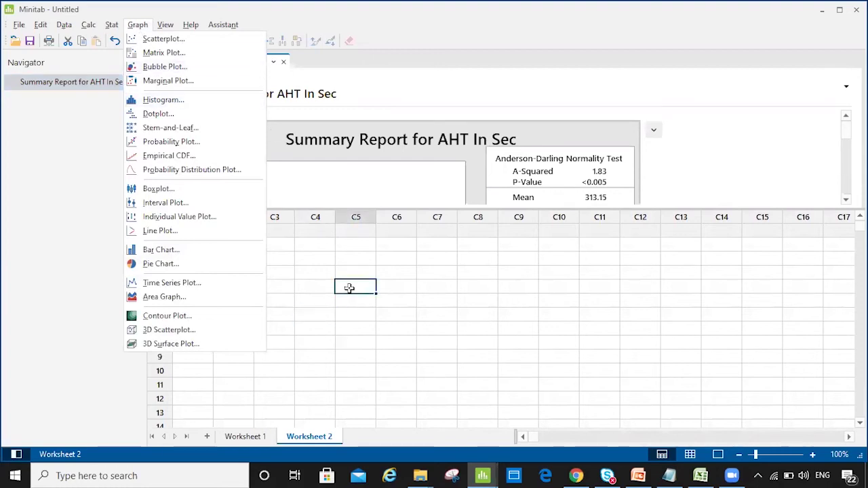
{"action": "left_click", "coordinate": [377, 269]}
{"action": "left_click", "coordinate": [63, 24]}
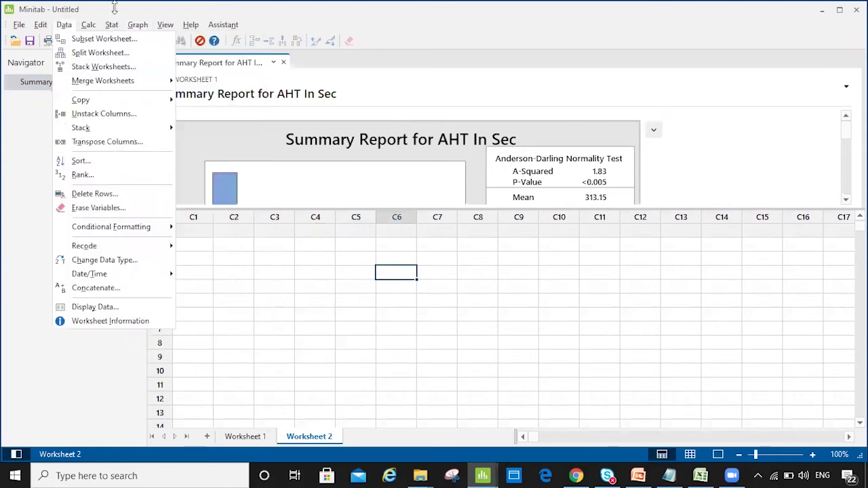
{"action": "left_click", "coordinate": [112, 25]}
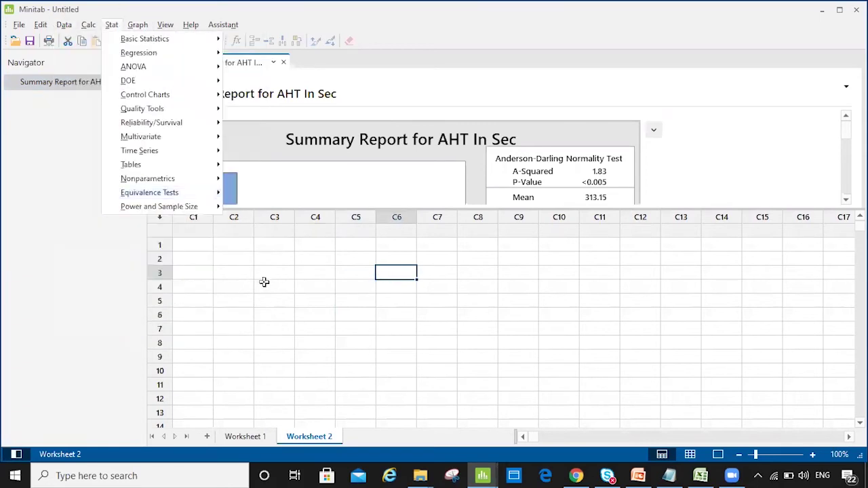
Select the C1 column-name cell in Worksheet 2 as the data entry point
{"action": "left_click", "coordinate": [191, 230]}
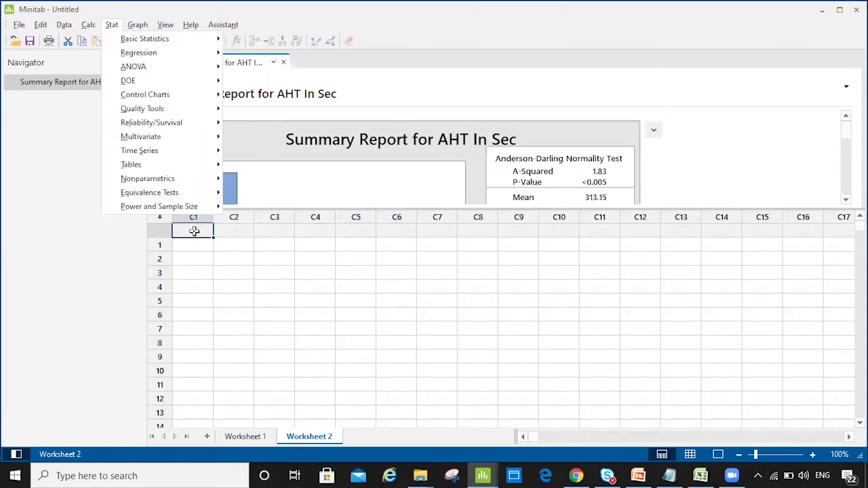
{"action": "left_click", "coordinate": [195, 231]}
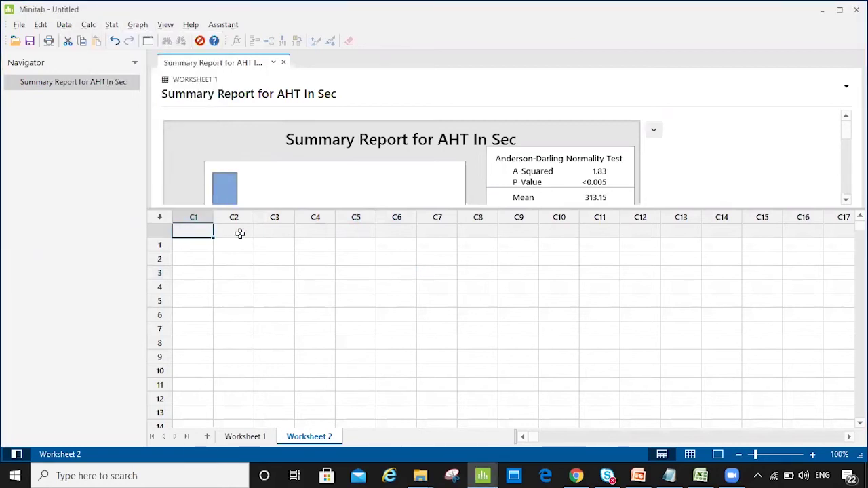
{"action": "left_click", "coordinate": [237, 262]}
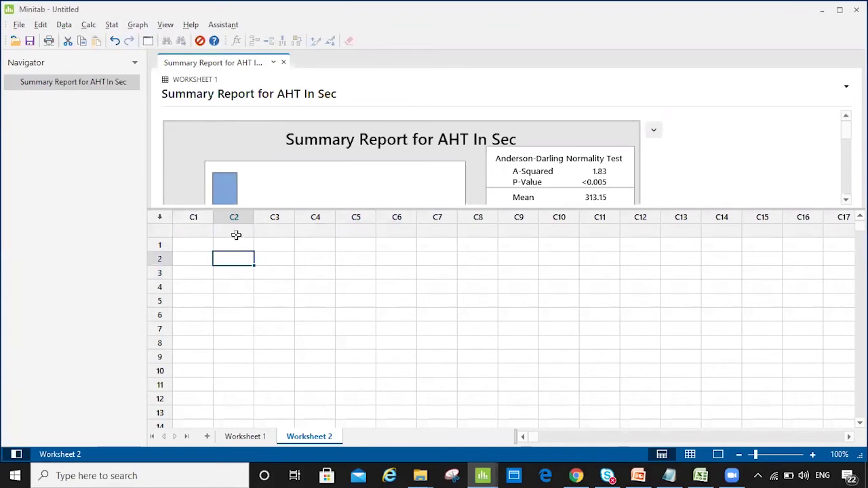
{"action": "left_click", "coordinate": [200, 231]}
{"action": "left_click", "coordinate": [183, 246]}
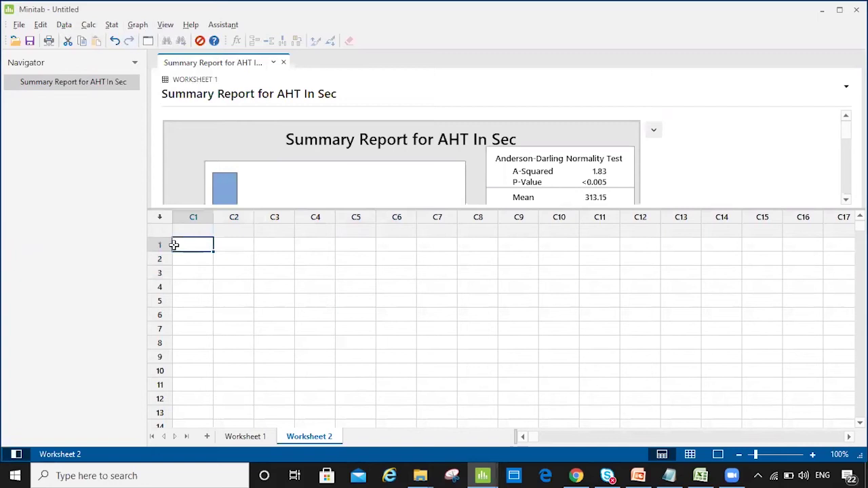
{"action": "left_click", "coordinate": [157, 245]}
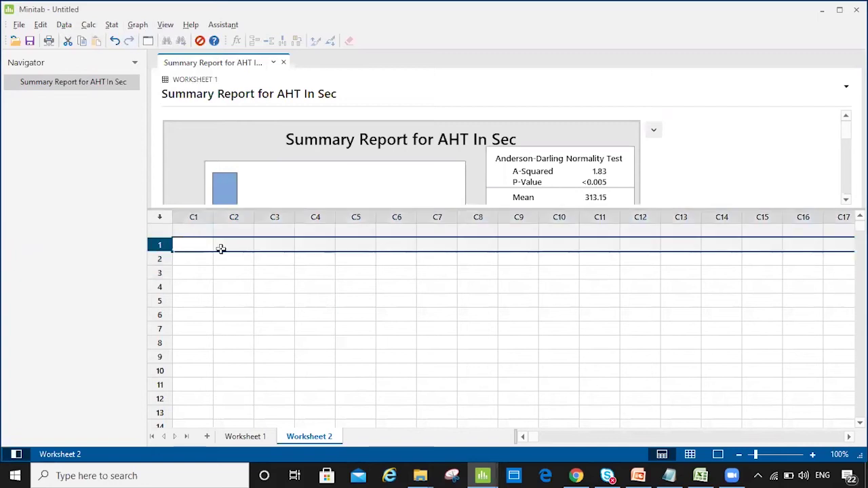
{"action": "left_click", "coordinate": [187, 231]}
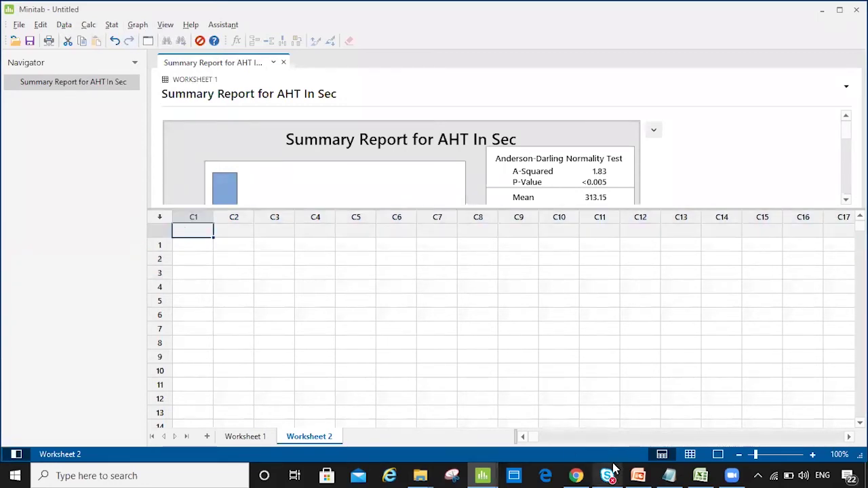
In the Exercise v2 workbook, select the header row from Date/Time in A2 across to Tenure
{"action": "left_click", "coordinate": [701, 475]}
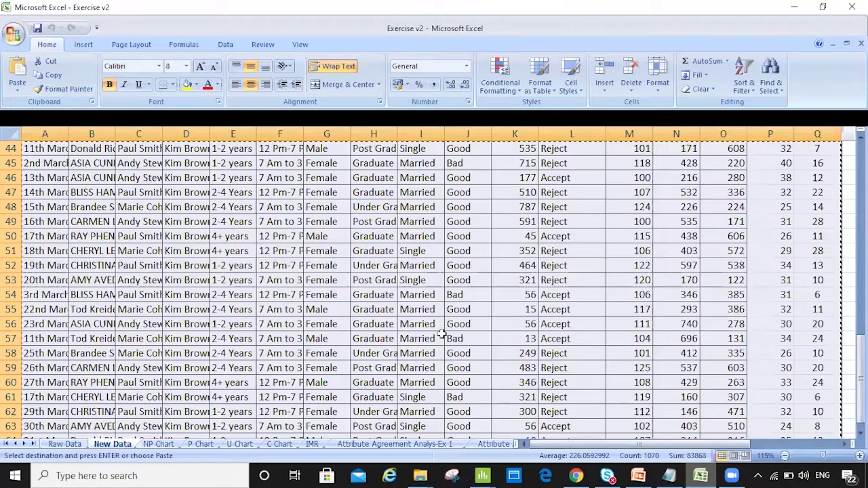
{"action": "key", "text": "Up"}
{"action": "key", "text": "Up"}
{"action": "key", "text": "Up"}
{"action": "key", "text": "Up"}
{"action": "key", "text": "Up"}
{"action": "key", "text": "Up"}
{"action": "key", "text": "Up"}
{"action": "key", "text": "Up"}
{"action": "key", "text": "Up"}
{"action": "key", "text": "Up"}
{"action": "key", "text": "Up"}
{"action": "key", "text": "Up"}
{"action": "key", "text": "Up"}
{"action": "key", "text": "Up"}
{"action": "key", "text": "Up"}
{"action": "key", "text": "Up"}
{"action": "key", "text": "Up"}
{"action": "key", "text": "Up"}
{"action": "key", "text": "Up"}
{"action": "key", "text": "Up"}
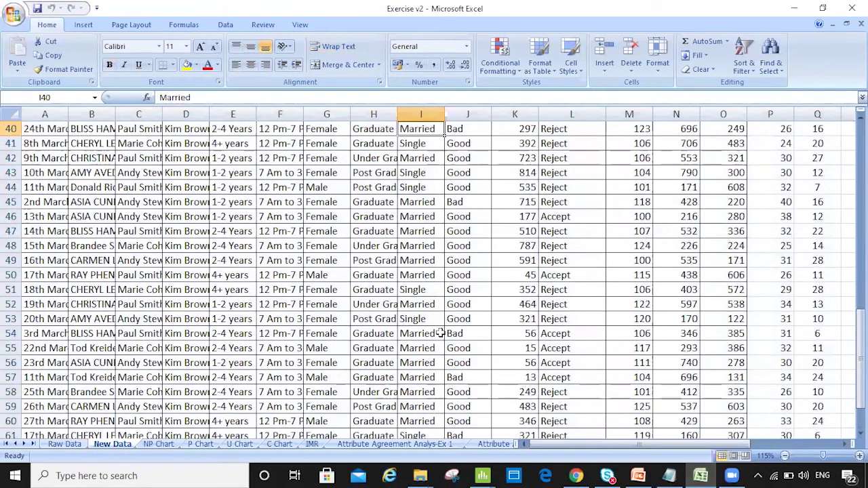
{"action": "key", "text": "Up"}
{"action": "key", "text": "Up"}
{"action": "key", "text": "Up"}
{"action": "key", "text": "Up"}
{"action": "key", "text": "Up"}
{"action": "key", "text": "Up"}
{"action": "key", "text": "Left"}
{"action": "key", "text": "Left"}
{"action": "key", "text": "Left"}
{"action": "key", "text": "Left"}
{"action": "key", "text": "Left"}
{"action": "key", "text": "Left"}
{"action": "key", "text": "Left"}
{"action": "key", "text": "Left"}
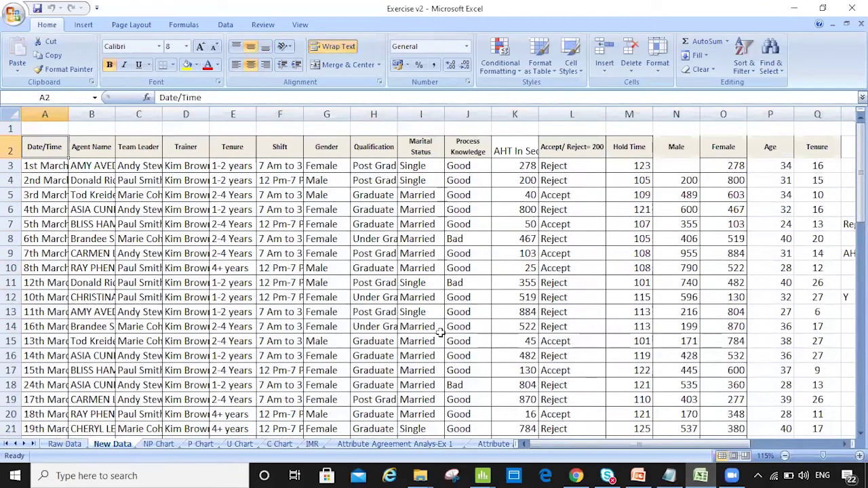
{"action": "key", "text": "shift+Right"}
{"action": "key", "text": "shift+Right"}
{"action": "key", "text": "shift+Right"}
{"action": "key", "text": "shift+Right"}
{"action": "key", "text": "shift+Right"}
{"action": "key", "text": "shift+Right"}
{"action": "key", "text": "shift+Right"}
{"action": "key", "text": "shift+Right"}
{"action": "key", "text": "shift+Right"}
{"action": "key", "text": "shift+Right"}
{"action": "key", "text": "shift+Right"}
{"action": "key", "text": "shift+Right"}
{"action": "key", "text": "shift+Right"}
{"action": "key", "text": "shift+Right"}
{"action": "key", "text": "shift+Right"}
{"action": "key", "text": "shift+Right"}
{"action": "key", "text": "shift+Right"}
{"action": "key", "text": "shift+Right"}
{"action": "key", "text": "shift+Right"}
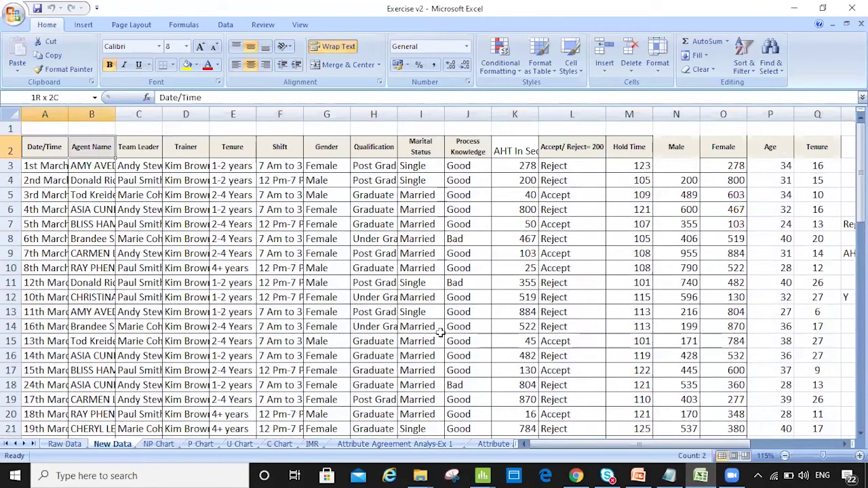
{"action": "key", "text": "shift+Left"}
{"action": "key", "text": "shift+Left"}
{"action": "key", "text": "shift+Left"}
{"action": "key", "text": "shift+Left"}
{"action": "key", "text": "shift+Left"}
{"action": "key", "text": "shift+Left"}
{"action": "key", "text": "shift+Left"}
{"action": "key", "text": "shift+Left"}
{"action": "key", "text": "shift+Left"}
{"action": "key", "text": "shift+Left"}
{"action": "key", "text": "shift+Left"}
{"action": "key", "text": "shift+Left"}
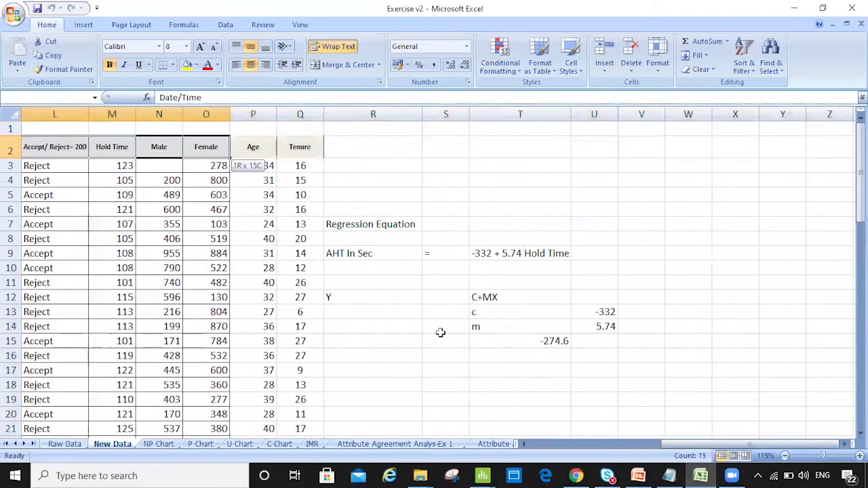
{"action": "key", "text": "shift+Right"}
{"action": "key", "text": "shift+Right"}
{"action": "key", "text": "shift+Right"}
{"action": "key", "text": "shift+Right"}
{"action": "key", "text": "shift+Right"}
{"action": "key", "text": "shift+Right"}
{"action": "key", "text": "shift+Right"}
{"action": "key", "text": "shift+Right"}
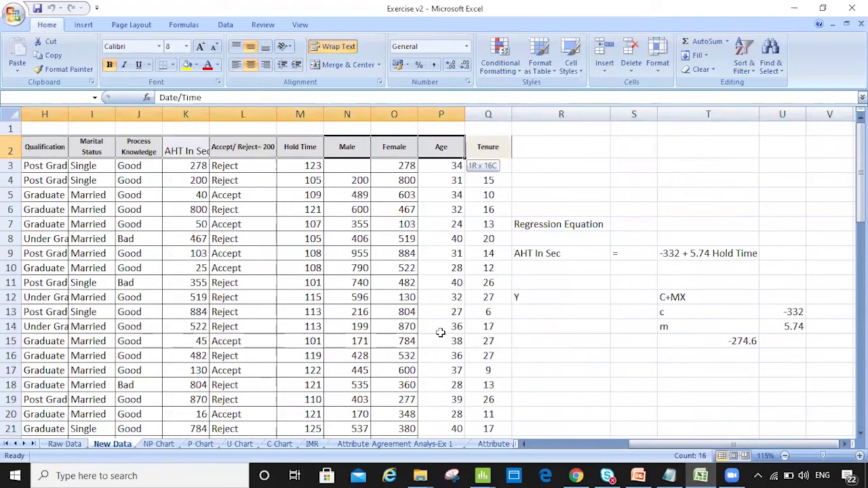
Paste the copied Excel table into Worksheet 2 starting at C1's column-name cell
{"action": "key", "text": "alt+Tab"}
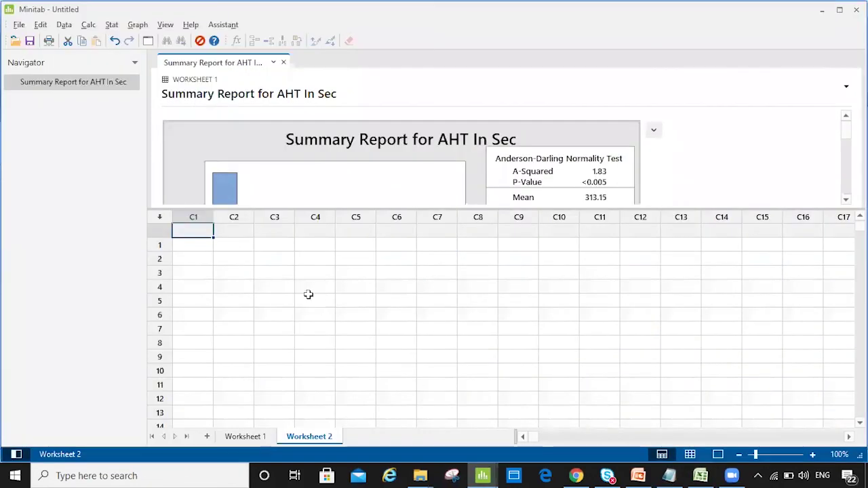
{"action": "left_click", "coordinate": [321, 295]}
{"action": "left_click", "coordinate": [192, 230]}
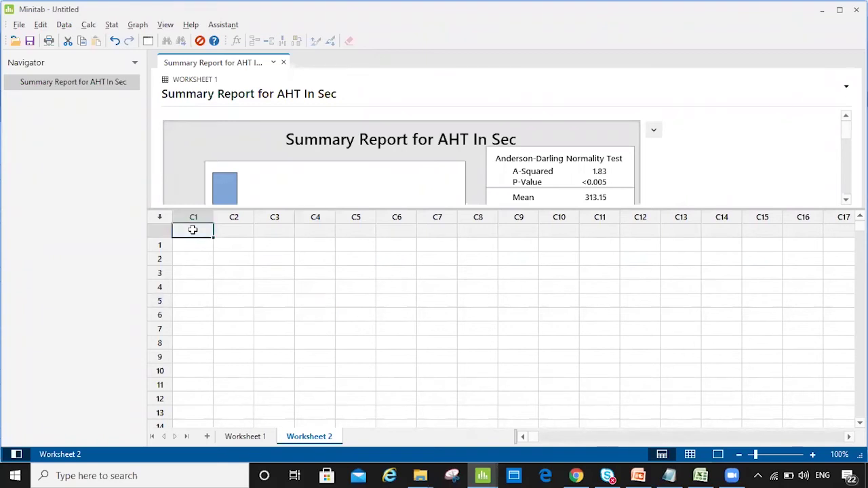
{"action": "left_click", "coordinate": [188, 246]}
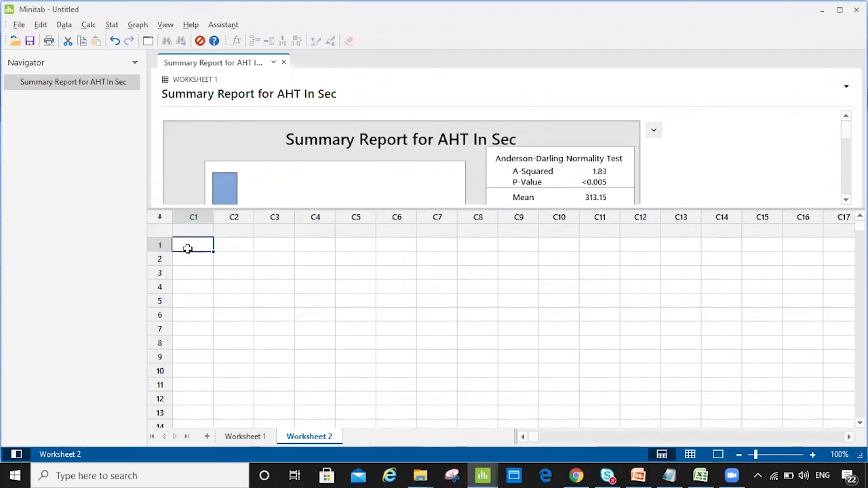
{"action": "left_click", "coordinate": [195, 230]}
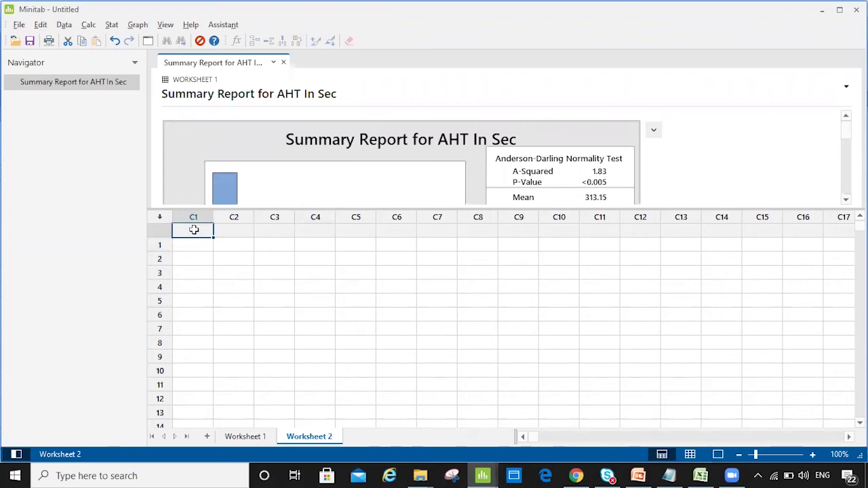
{"action": "left_click", "coordinate": [231, 259]}
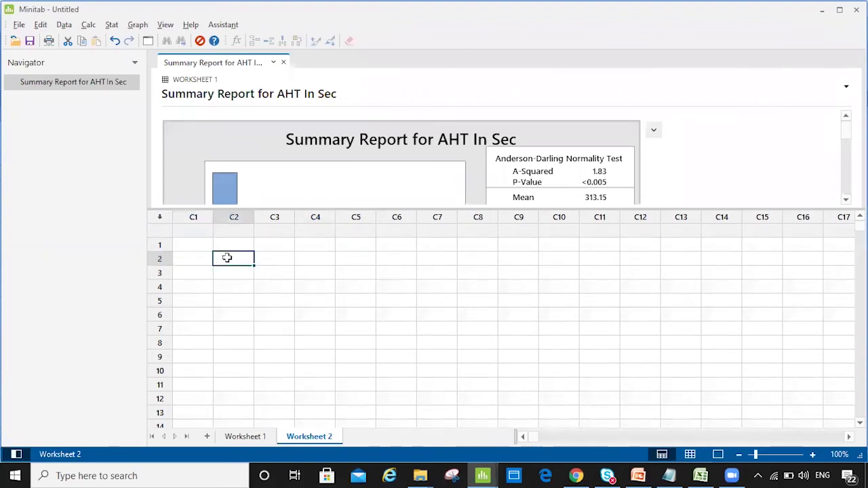
{"action": "left_click", "coordinate": [192, 229]}
{"action": "key", "text": "ctrl+v"}
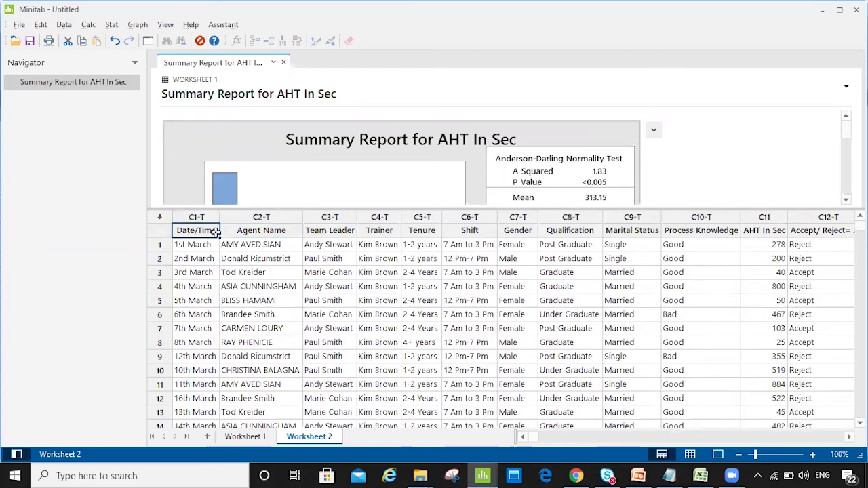
{"action": "left_click", "coordinate": [206, 258]}
{"action": "left_click", "coordinate": [198, 232]}
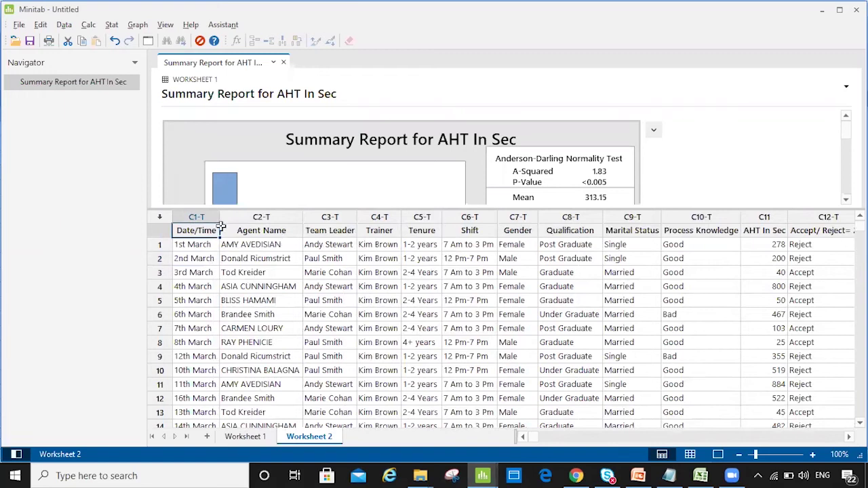
{"action": "left_click", "coordinate": [194, 217]}
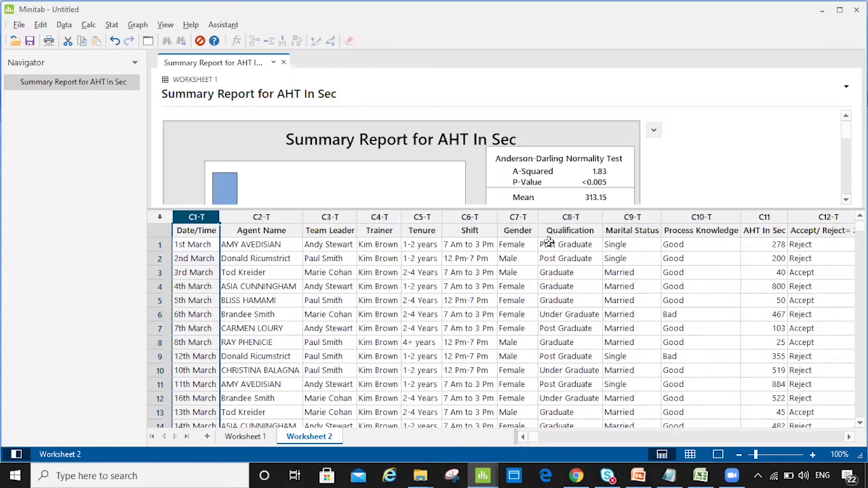
{"action": "left_click", "coordinate": [764, 218]}
{"action": "left_click_drag", "start_coordinate": [764, 224], "coordinate": [785, 265]}
{"action": "key", "text": "Right"}
{"action": "key", "text": "Right"}
{"action": "key", "text": "Up"}
{"action": "key", "text": "Right"}
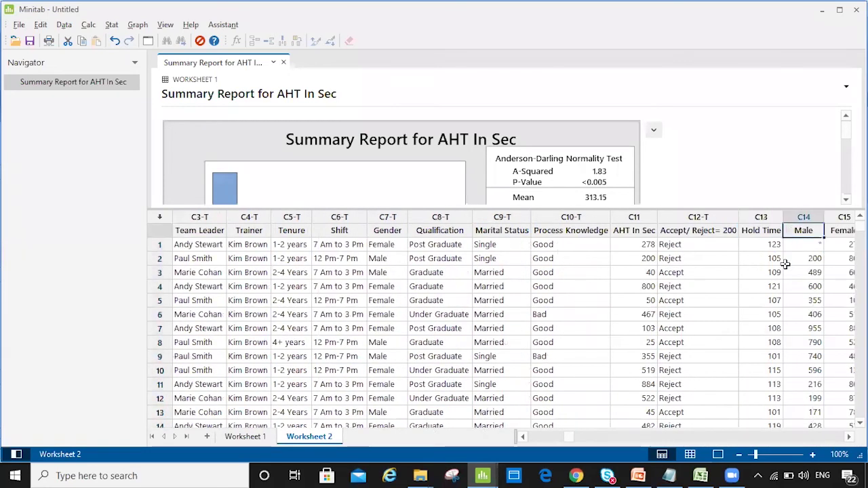
{"action": "key", "text": "Right"}
{"action": "key", "text": "Right"}
{"action": "key", "text": "Right"}
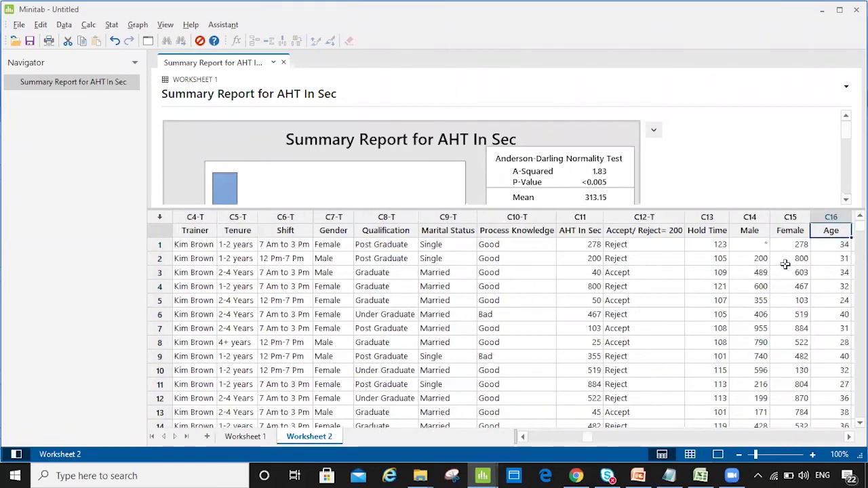
{"action": "key", "text": "Right"}
{"action": "key", "text": "Left"}
{"action": "key", "text": "Left"}
{"action": "key", "text": "Left"}
{"action": "key", "text": "Left"}
{"action": "key", "text": "Left"}
{"action": "key", "text": "Left"}
{"action": "key", "text": "Left"}
{"action": "key", "text": "Left"}
{"action": "key", "text": "Left"}
{"action": "key", "text": "Left"}
{"action": "key", "text": "Left"}
{"action": "key", "text": "Left"}
{"action": "key", "text": "Left"}
{"action": "key", "text": "Left"}
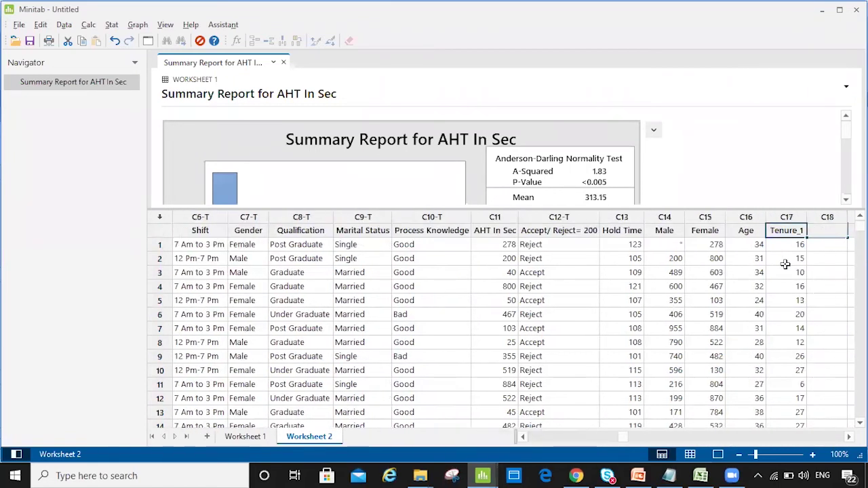
{"action": "key", "text": "Left"}
{"action": "key", "text": "Left"}
{"action": "key", "text": "Left"}
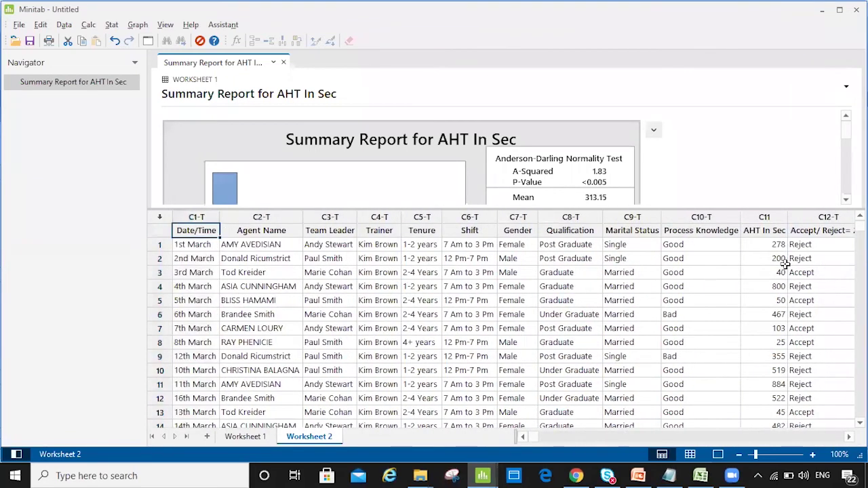
{"action": "left_click", "coordinate": [205, 244]}
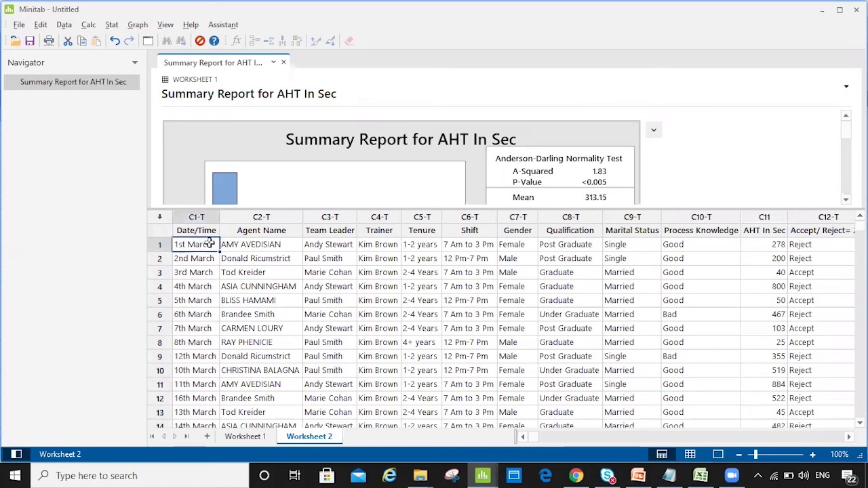
{"action": "left_click", "coordinate": [271, 240]}
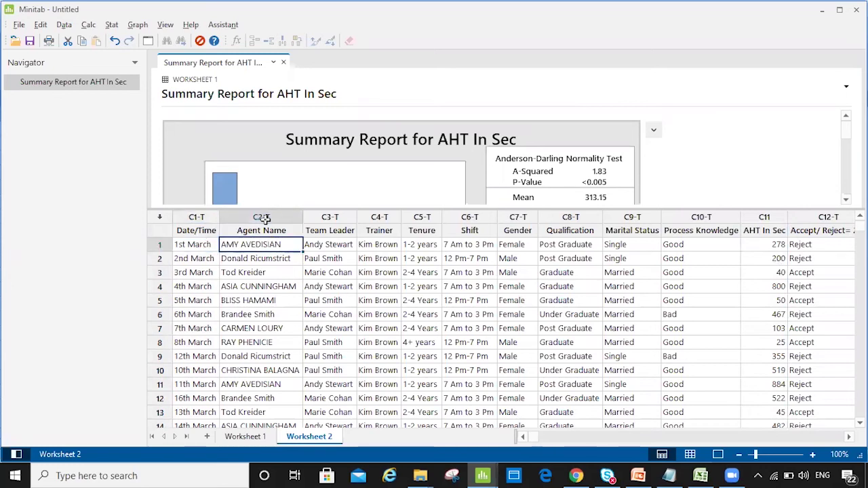
{"action": "left_click", "coordinate": [475, 246]}
{"action": "left_click", "coordinate": [503, 248]}
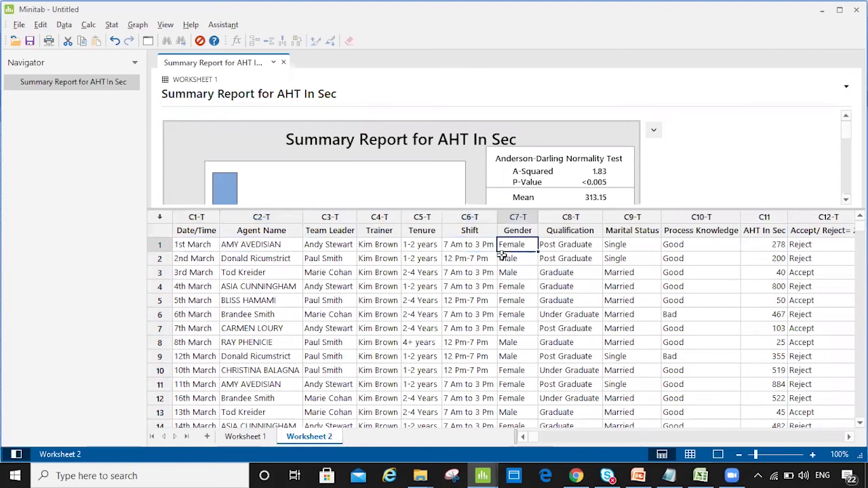
{"action": "key", "text": "Right"}
{"action": "key", "text": "Right"}
{"action": "key", "text": "Right"}
{"action": "key", "text": "Right"}
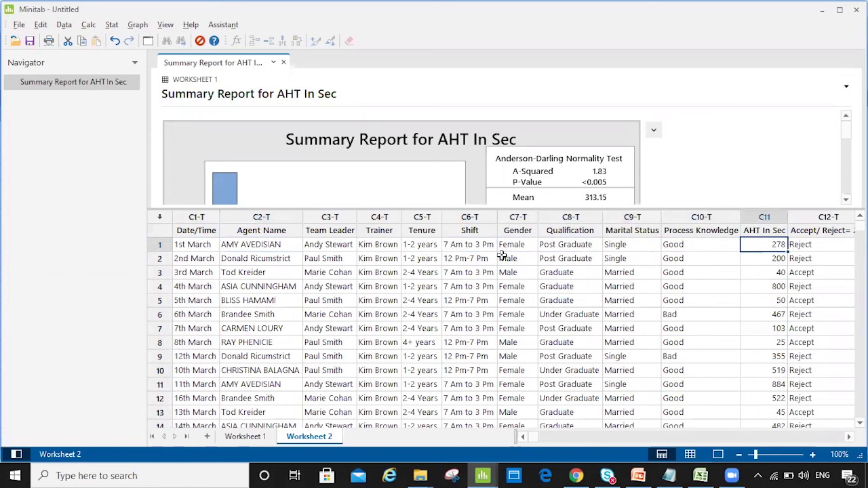
{"action": "left_click", "coordinate": [759, 231]}
{"action": "left_click", "coordinate": [759, 242]}
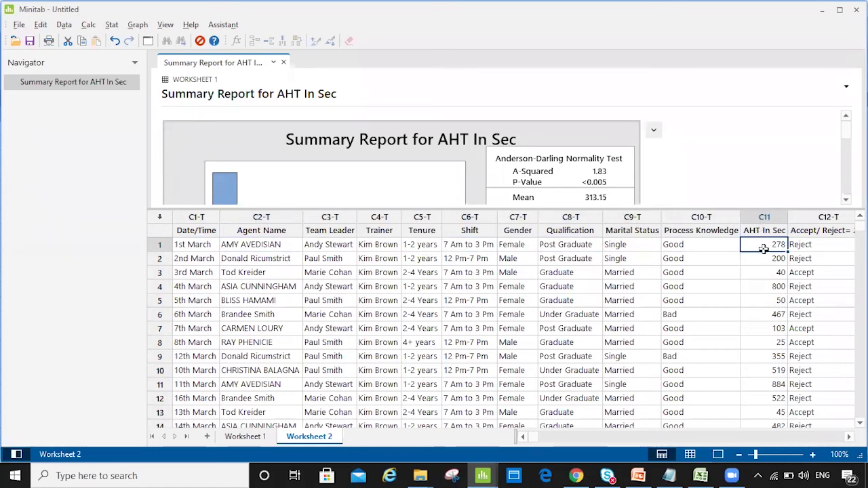
{"action": "left_click", "coordinate": [758, 232]}
{"action": "left_click", "coordinate": [756, 242]}
{"action": "left_click", "coordinate": [758, 237]}
{"action": "left_click", "coordinate": [757, 242]}
{"action": "key", "text": "Right"}
{"action": "key", "text": "Right"}
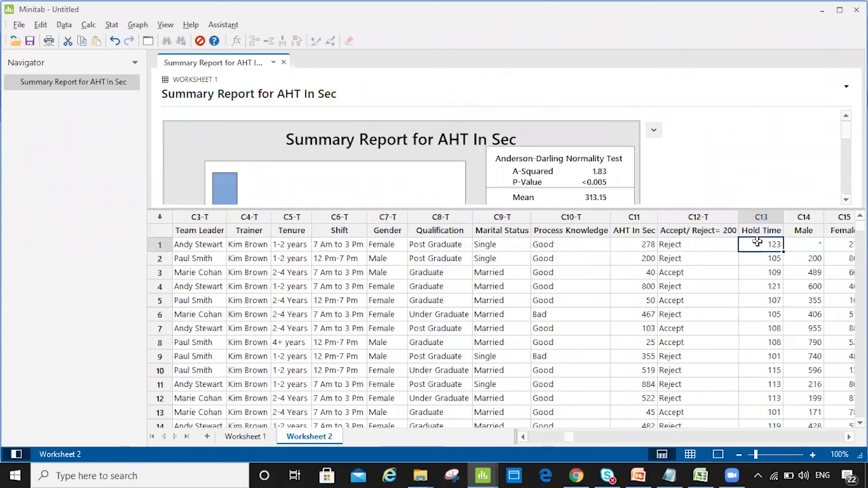
{"action": "left_click", "coordinate": [759, 230]}
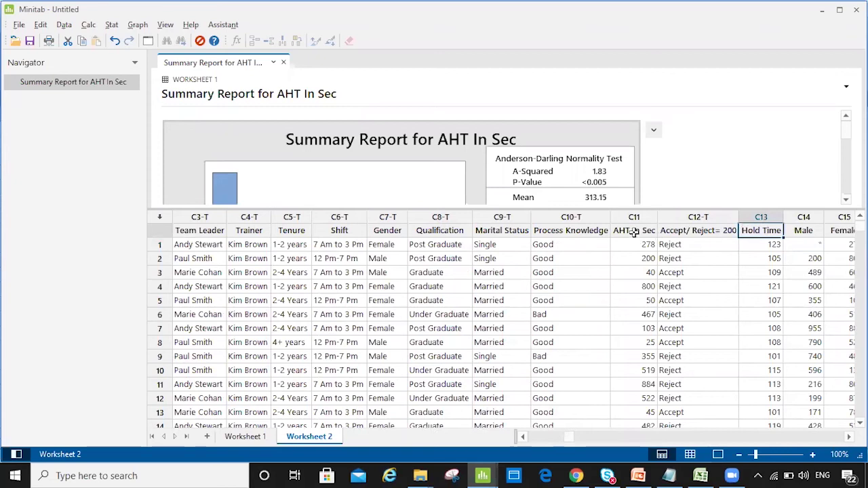
{"action": "left_click", "coordinate": [777, 247]}
{"action": "key", "text": "Right"}
{"action": "key", "text": "Right"}
{"action": "key", "text": "Right"}
{"action": "key", "text": "Left"}
{"action": "key", "text": "Left"}
{"action": "key", "text": "Left"}
{"action": "key", "text": "Up"}
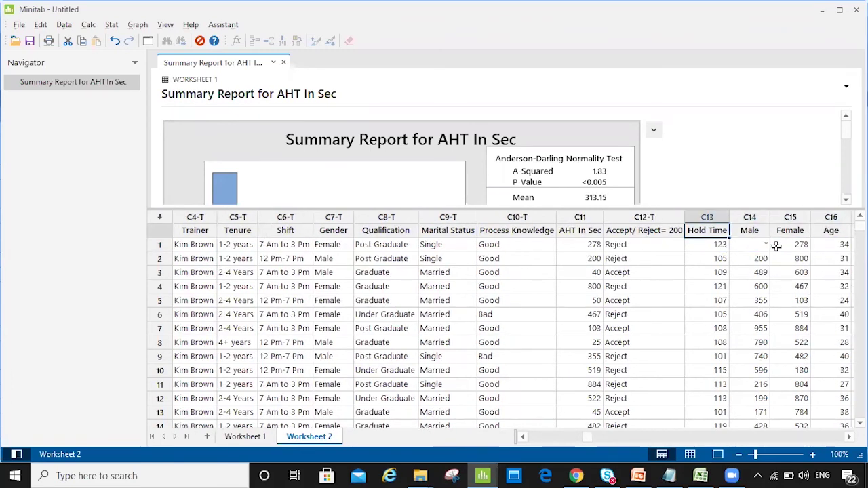
{"action": "key", "text": "Right"}
{"action": "key", "text": "Right"}
{"action": "key", "text": "Right"}
{"action": "key", "text": "Right"}
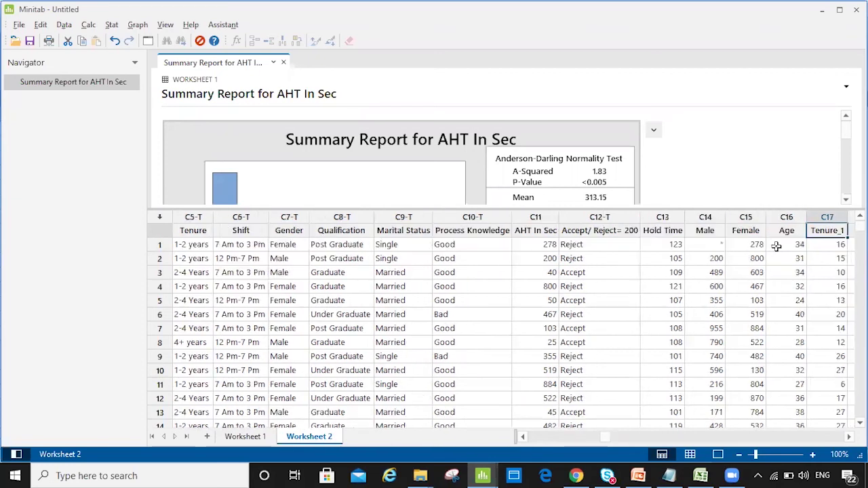
{"action": "key", "text": "Right"}
{"action": "key", "text": "Right"}
{"action": "key", "text": "Right"}
{"action": "key", "text": "Left"}
{"action": "key", "text": "Left"}
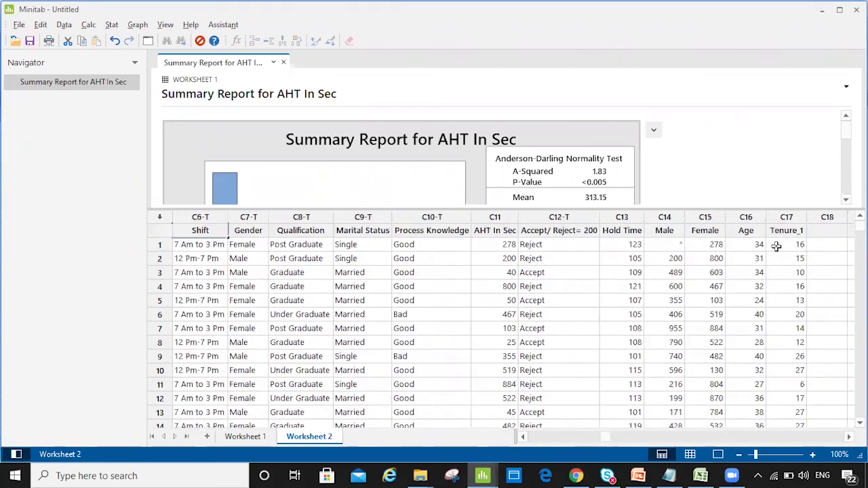
{"action": "key", "text": "Home"}
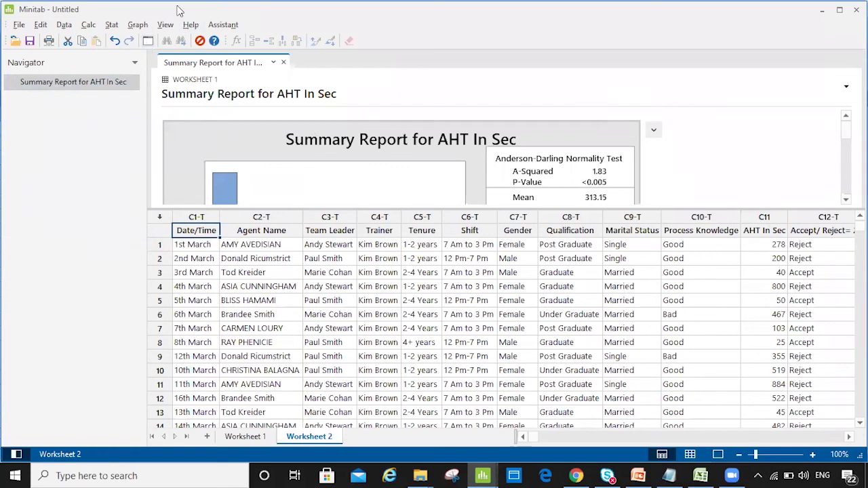
Maximize Minitab, recall the last Graphical Summary dialog with Edit Last Dialog, then close it unrun
{"action": "left_click", "coordinate": [838, 10]}
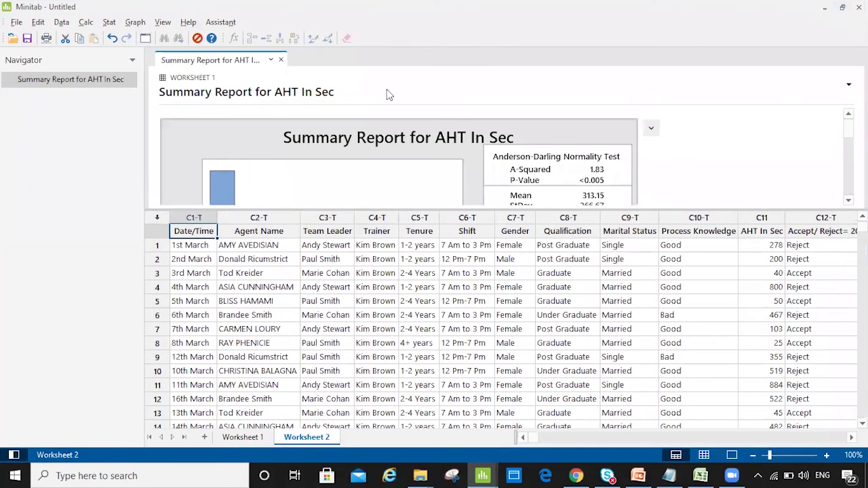
{"action": "left_click", "coordinate": [146, 39]}
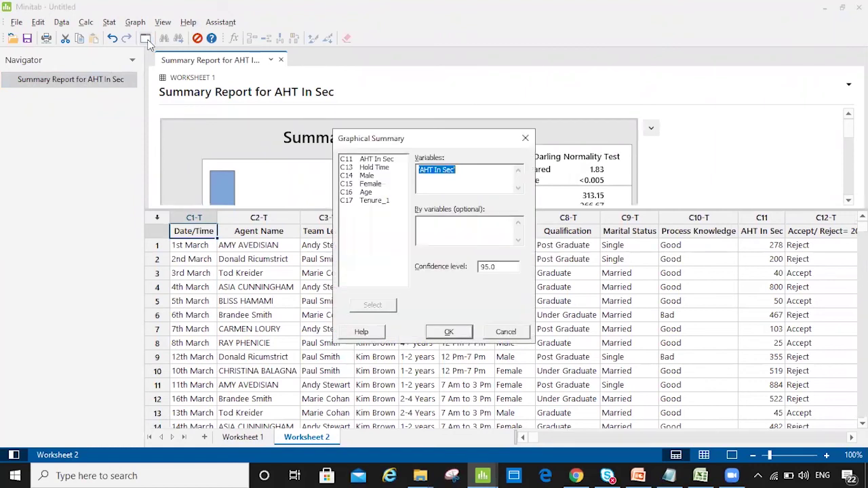
{"action": "left_click", "coordinate": [525, 137]}
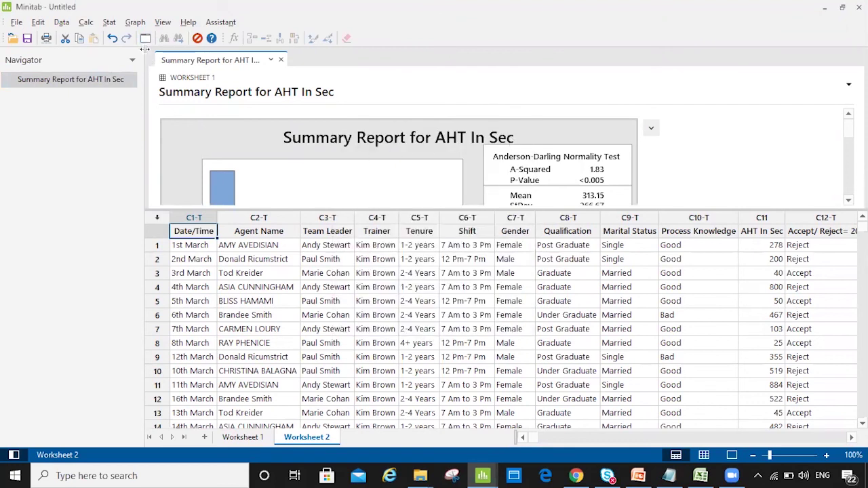